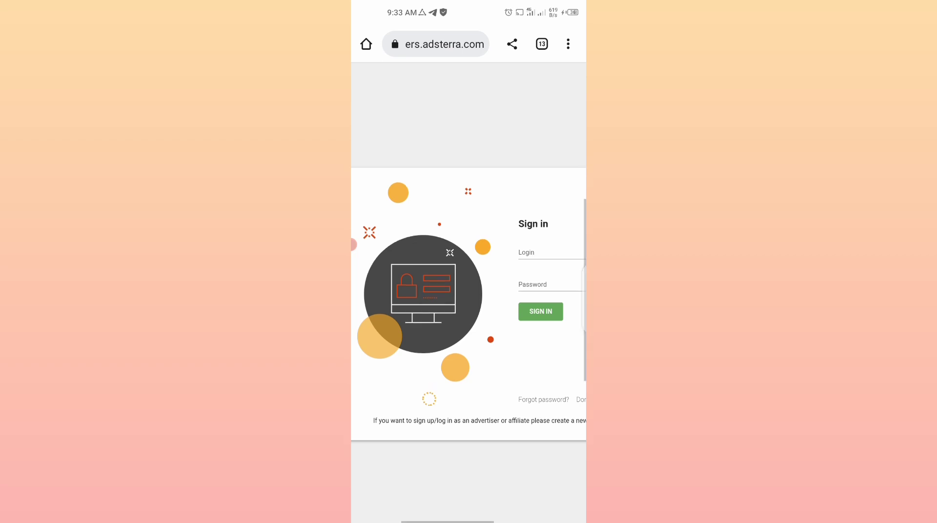
# Sign in to the Adsterra publisher account with the saved username and password suggestion.
pyautogui.scroll(-1, 468, 293)
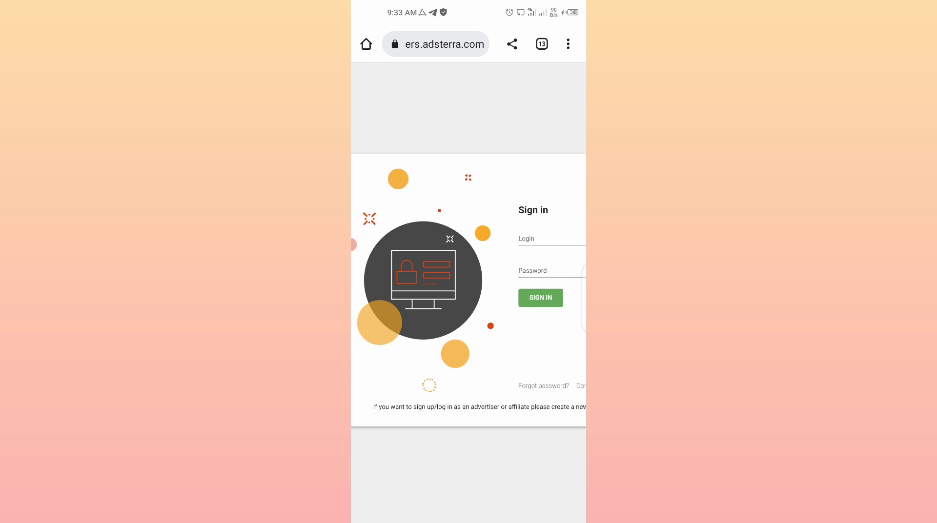
pyautogui.hscroll(1, 468, 293)
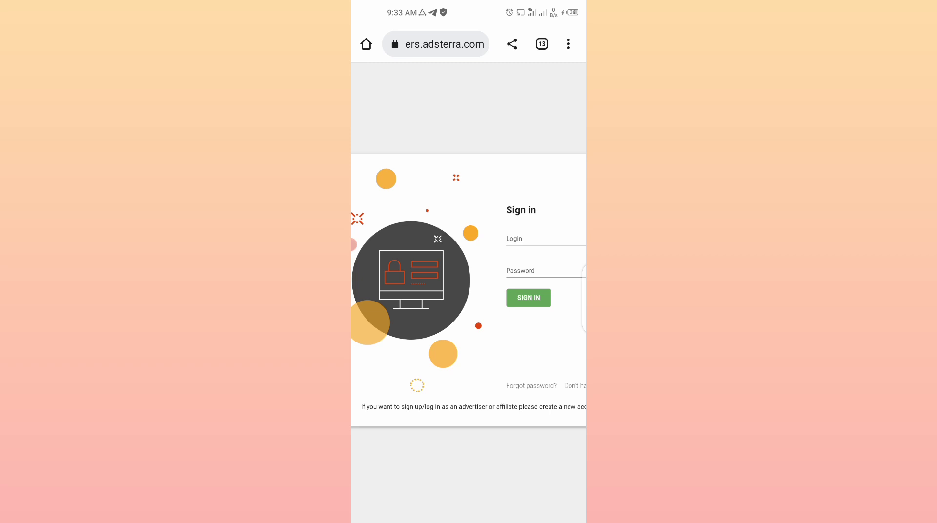
pyautogui.scroll(-5, 469, 293)
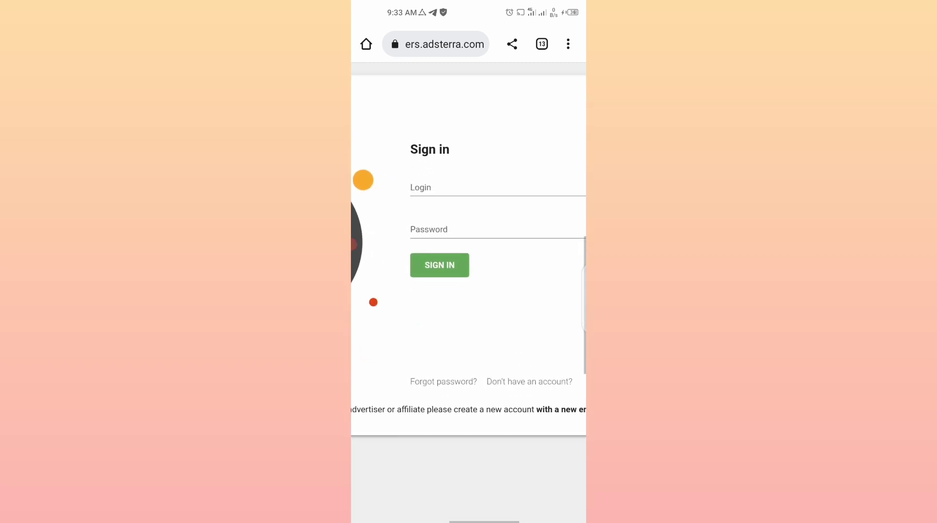
pyautogui.scroll(-3, 468, 292)
pyautogui.scroll(-2, 469, 306)
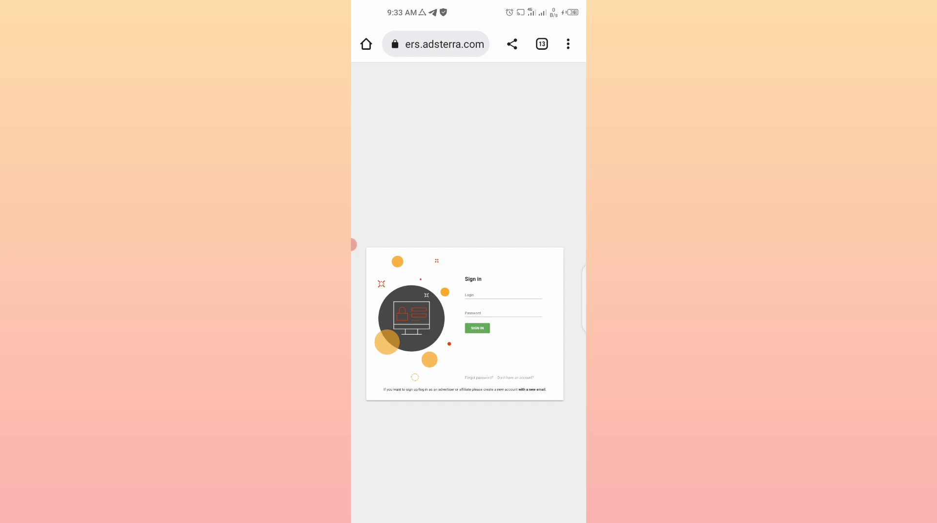
pyautogui.scroll(3, 469, 322)
pyautogui.click(518, 279)
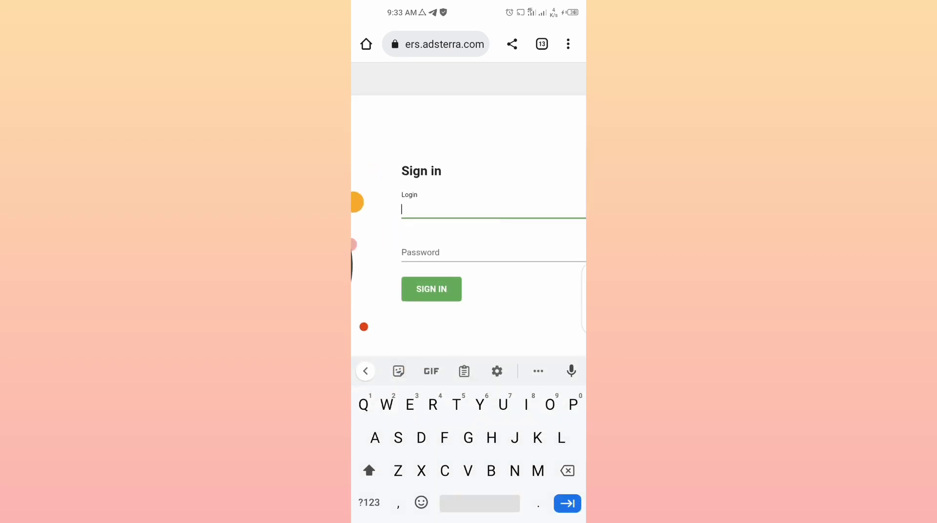
pyautogui.write('d')
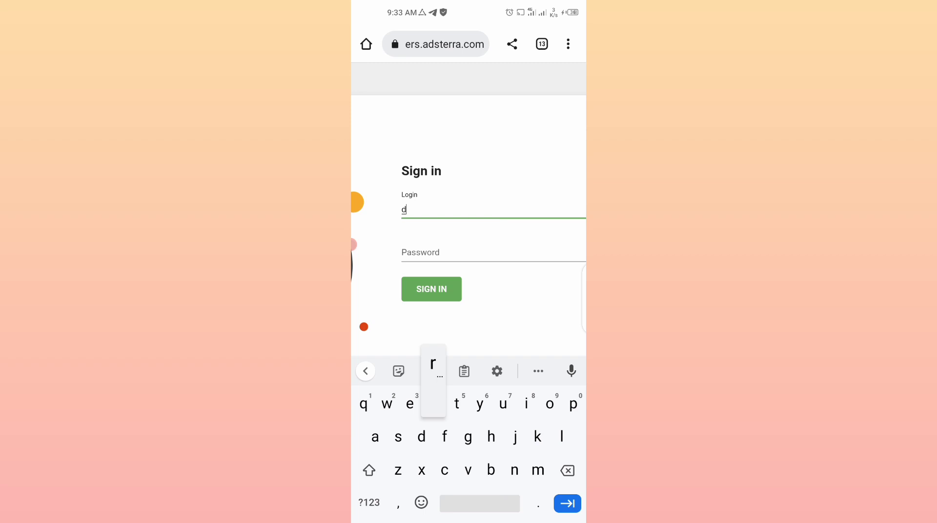
pyautogui.write('art')
pyautogui.click(461, 369)
pyautogui.press('Return')
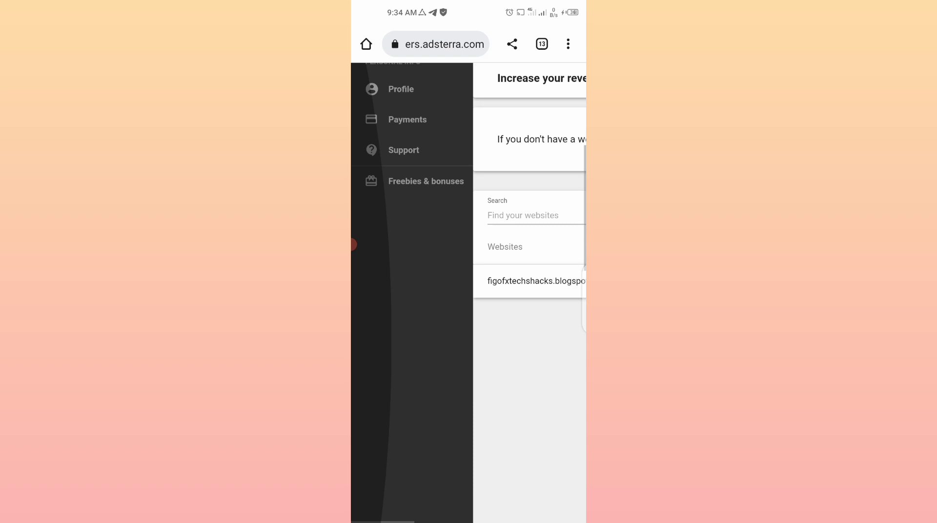
pyautogui.scroll(5, 469, 293)
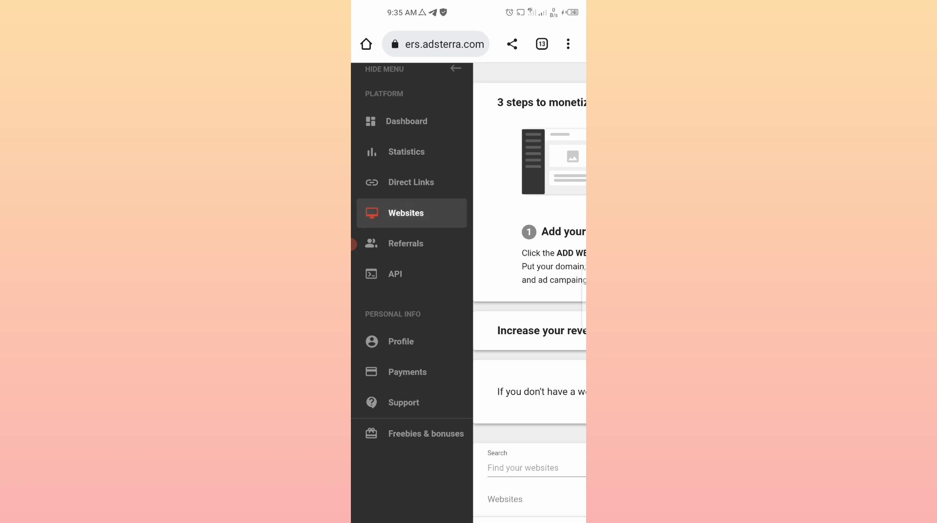
pyautogui.scroll(-2, 469, 293)
pyautogui.scroll(-2, 469, 293)
pyautogui.scroll(-2, 468, 292)
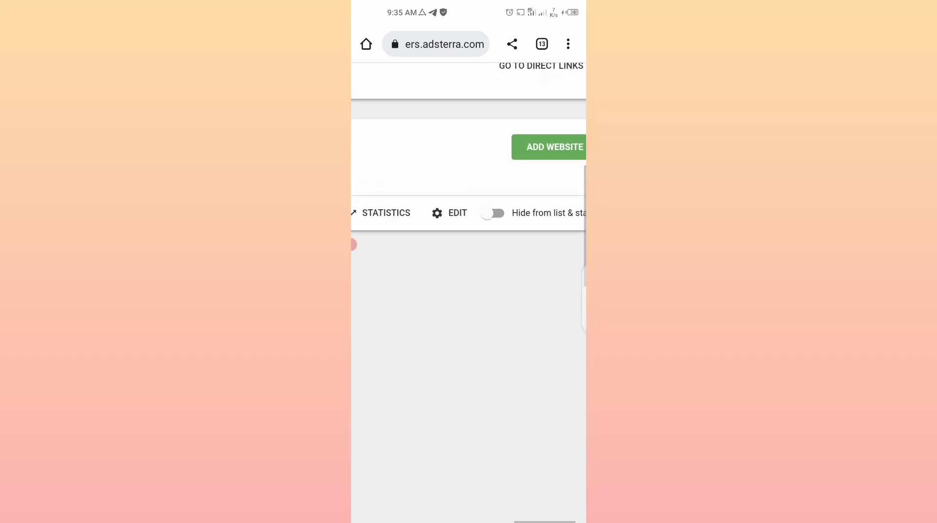
# Bring up the Add new website form from the Websites page.
pyautogui.hscroll(1, 468, 244)
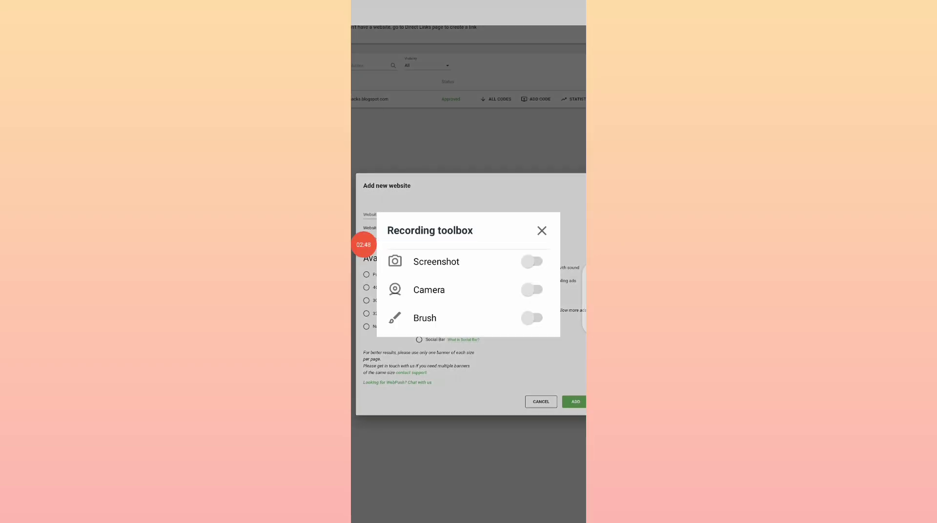
# Select the 160 × 300 px banner unit and expand the Website category choices.
pyautogui.click(532, 373)
pyautogui.moveTo(462, 267)
pyautogui.mouseDown()
pyautogui.moveTo(381, 226)
pyautogui.moveTo(404, 368)
pyautogui.moveTo(458, 274)
pyautogui.moveTo(428, 238)
pyautogui.mouseUp()
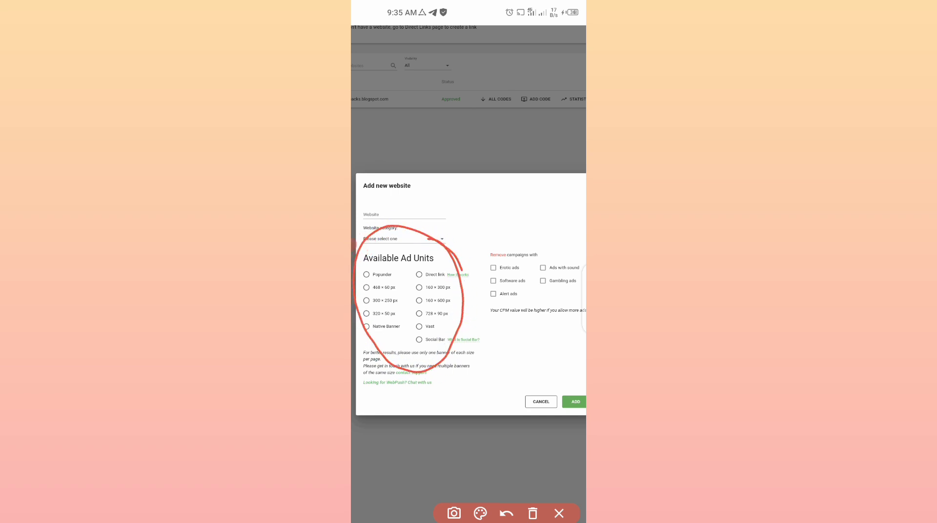
pyautogui.moveTo(370, 319); pyautogui.dragTo(407, 317)
pyautogui.moveTo(431, 292); pyautogui.dragTo(462, 287)
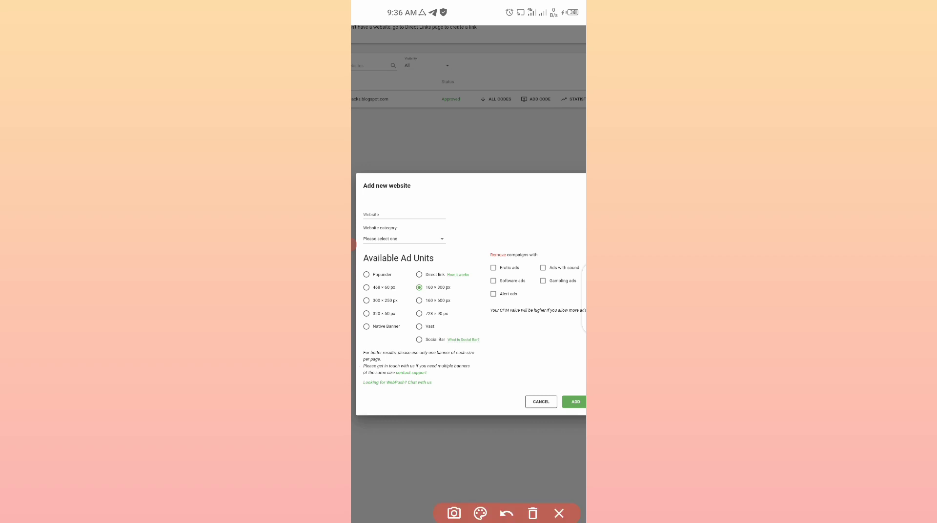
pyautogui.moveTo(454, 233); pyautogui.dragTo(429, 215)
pyautogui.click(559, 514)
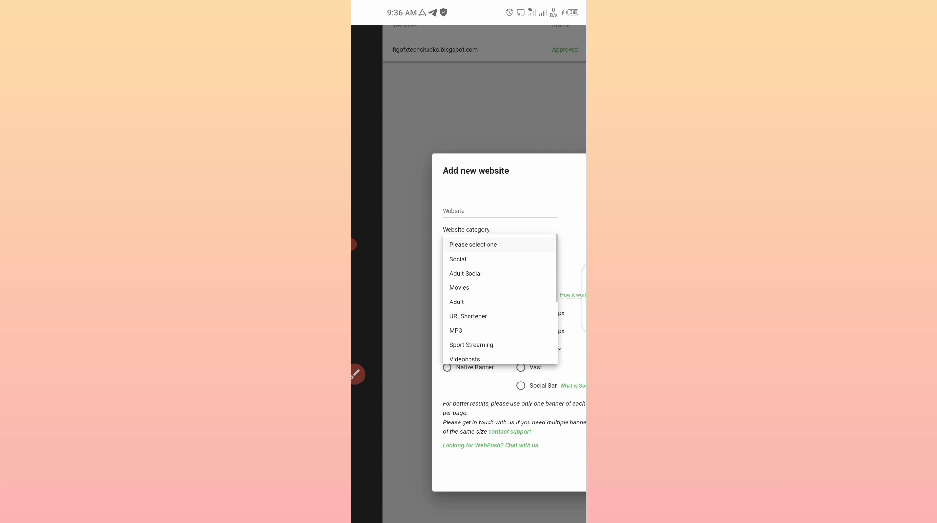
# Choose Social from the Website category list for the new site.
pyautogui.click(356, 375)
pyautogui.moveTo(487, 252)
pyautogui.mouseDown()
pyautogui.moveTo(473, 250)
pyautogui.moveTo(469, 268)
pyautogui.moveTo(488, 253)
pyautogui.mouseUp()
pyautogui.click(532, 513)
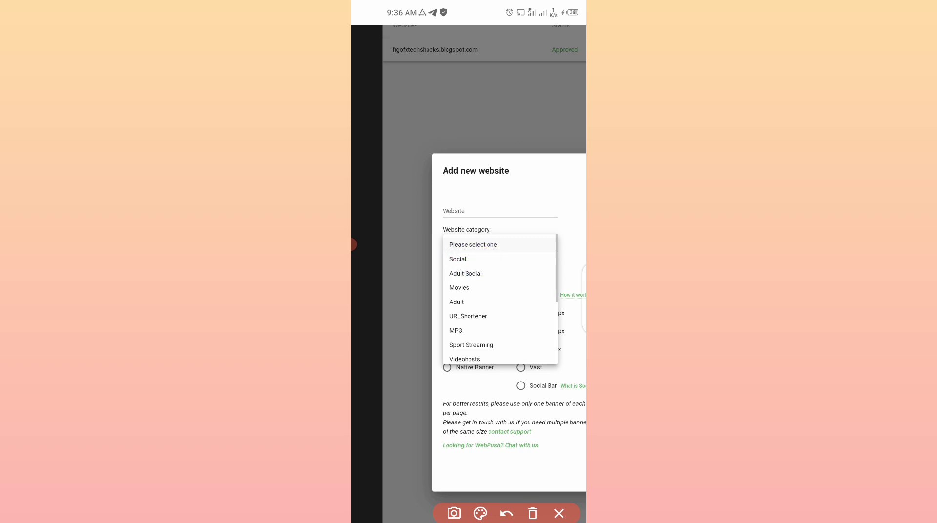
pyautogui.click(559, 514)
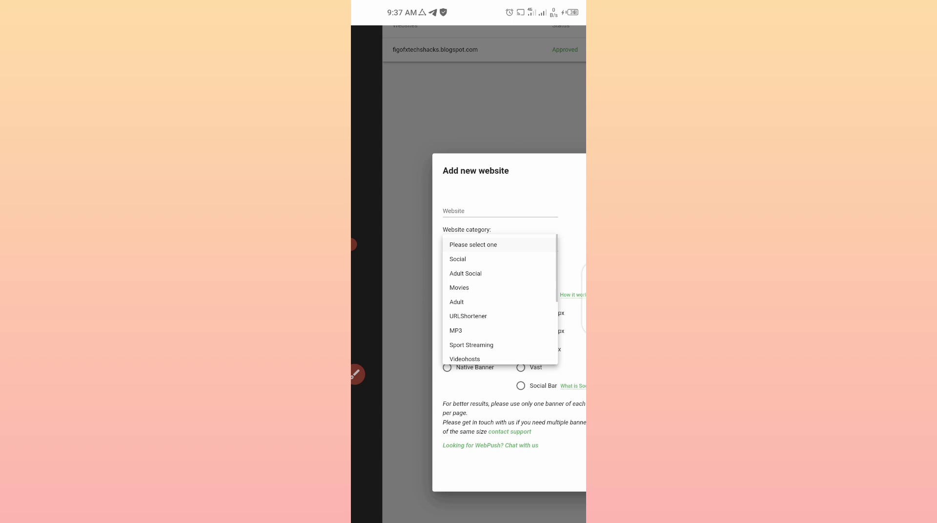
pyautogui.click(463, 259)
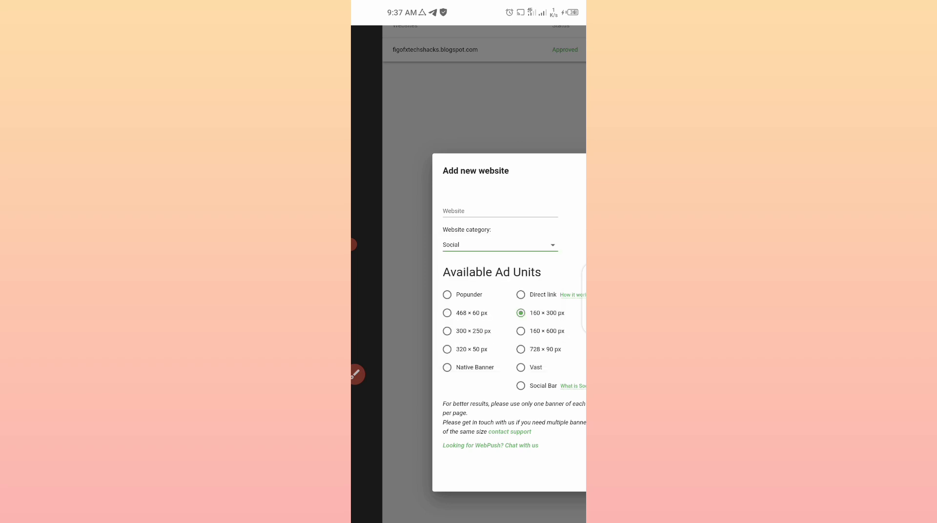
pyautogui.click(488, 210)
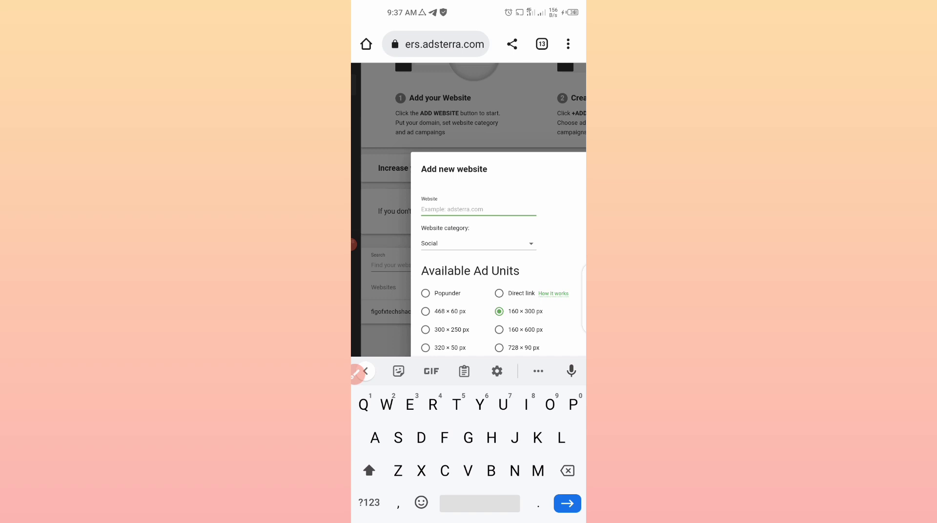
# Enter Figofx.com in the Website field, clearing the stray letters first.
pyautogui.click(355, 374)
pyautogui.moveTo(430, 190); pyautogui.dragTo(490, 189)
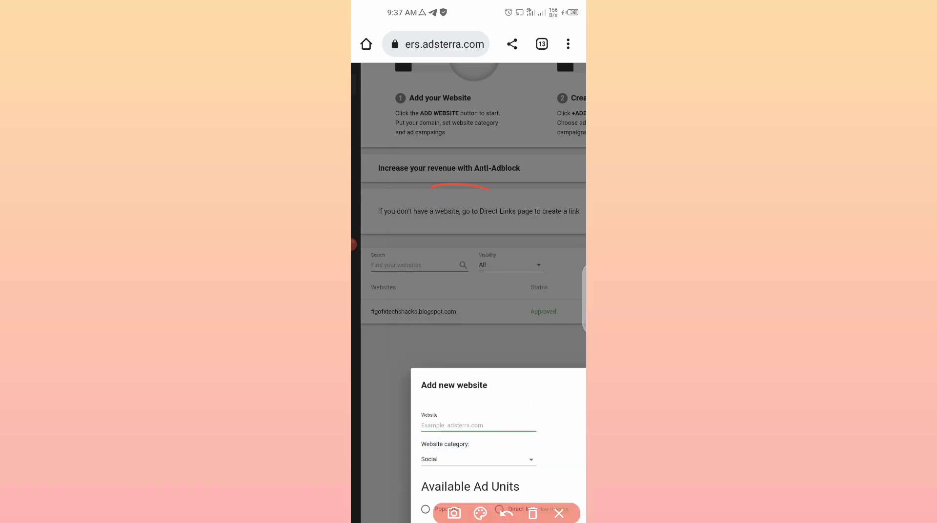
pyautogui.click(559, 514)
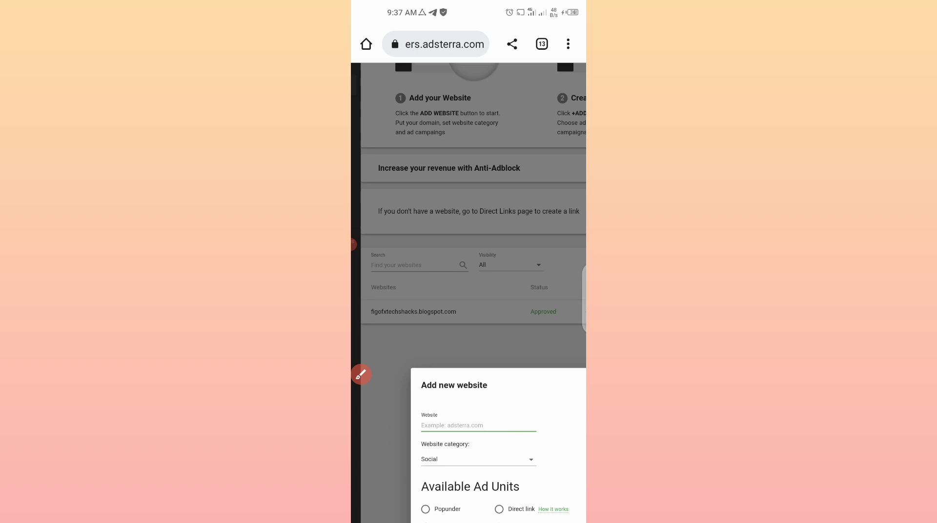
pyautogui.scroll(-3, 474, 293)
pyautogui.click(361, 375)
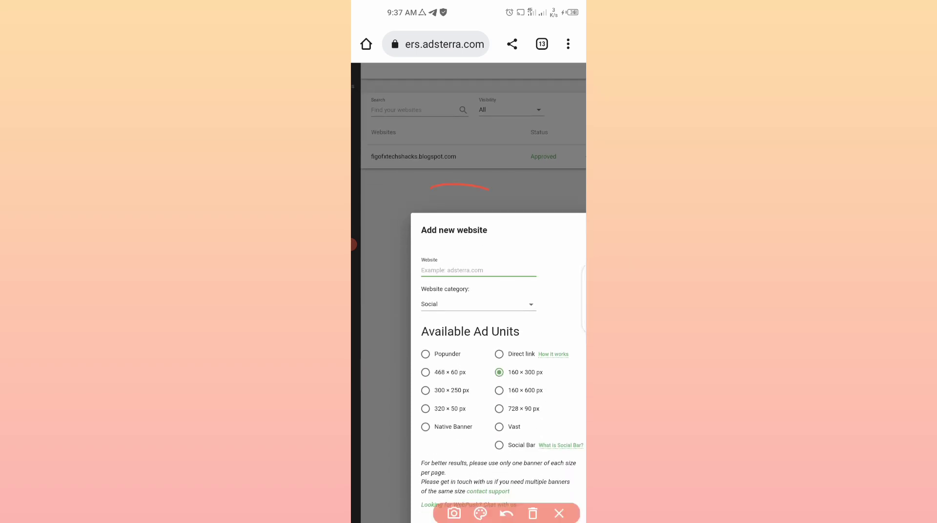
pyautogui.moveTo(507, 259); pyautogui.dragTo(493, 243)
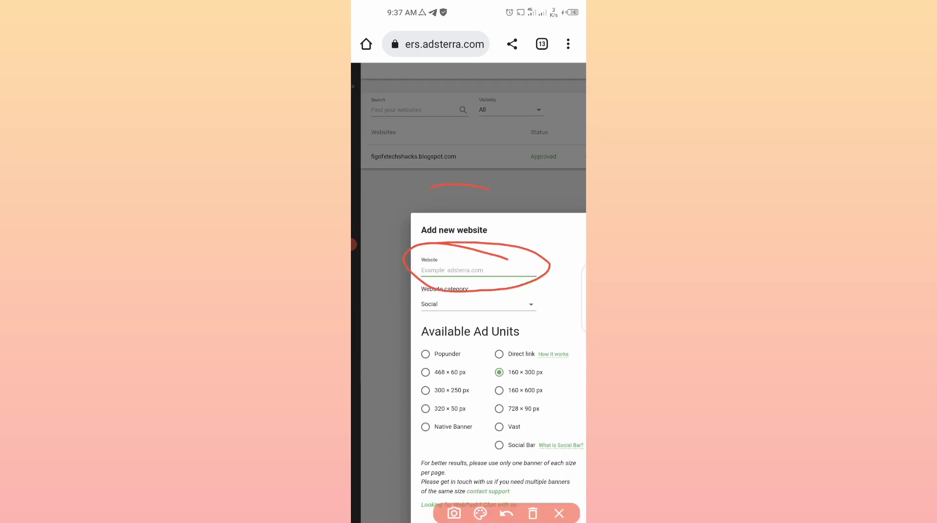
pyautogui.click(532, 514)
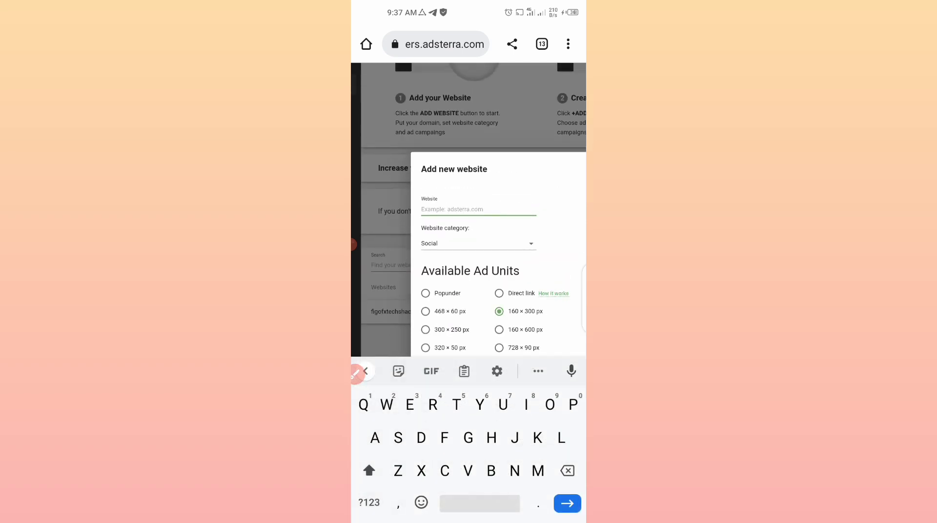
pyautogui.write('Ww')
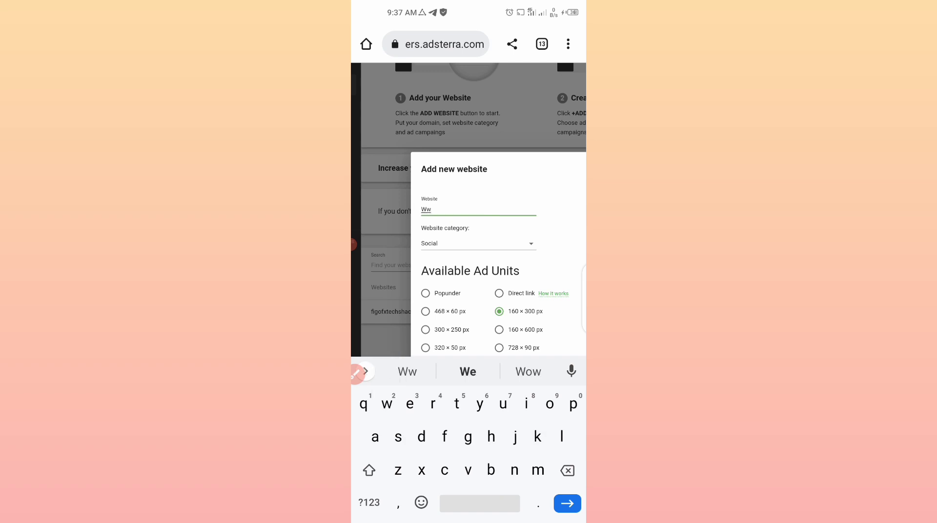
pyautogui.press('BackSpace')
pyautogui.press('BackSpace')
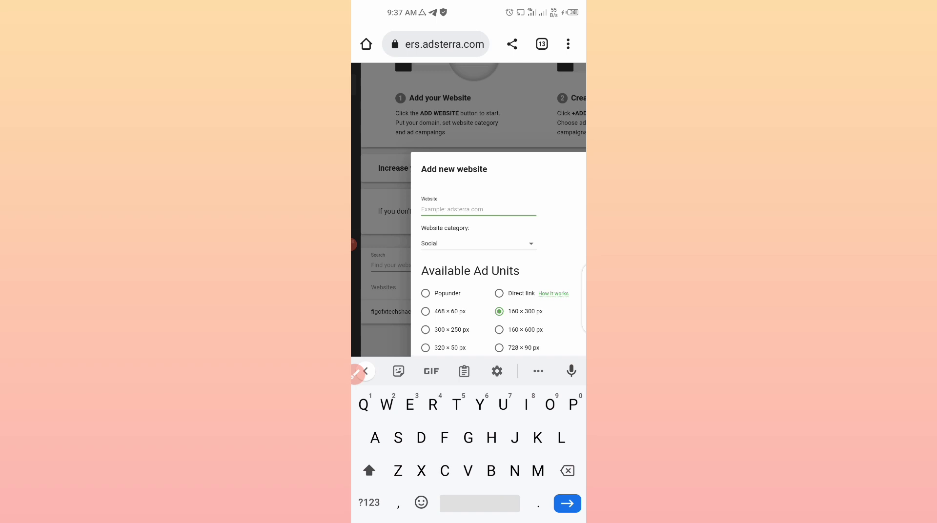
pyautogui.write('Figo')
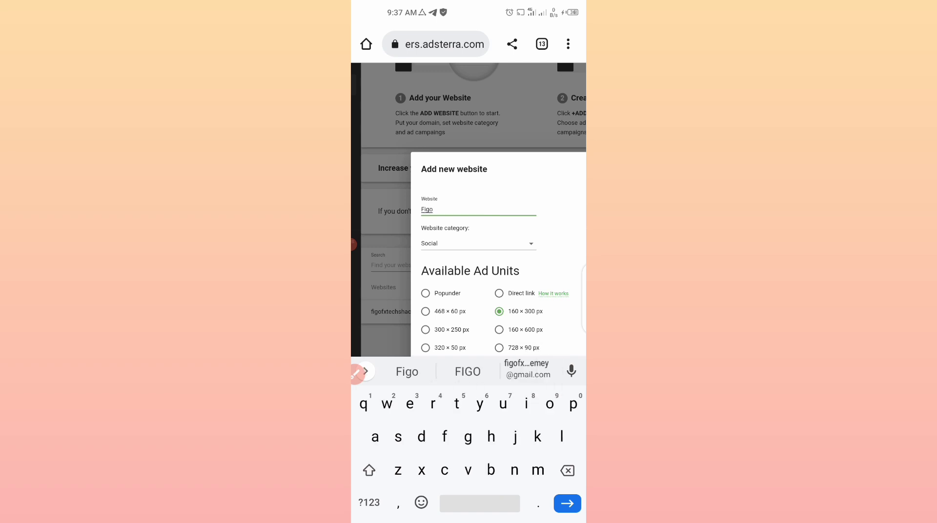
pyautogui.write('fx')
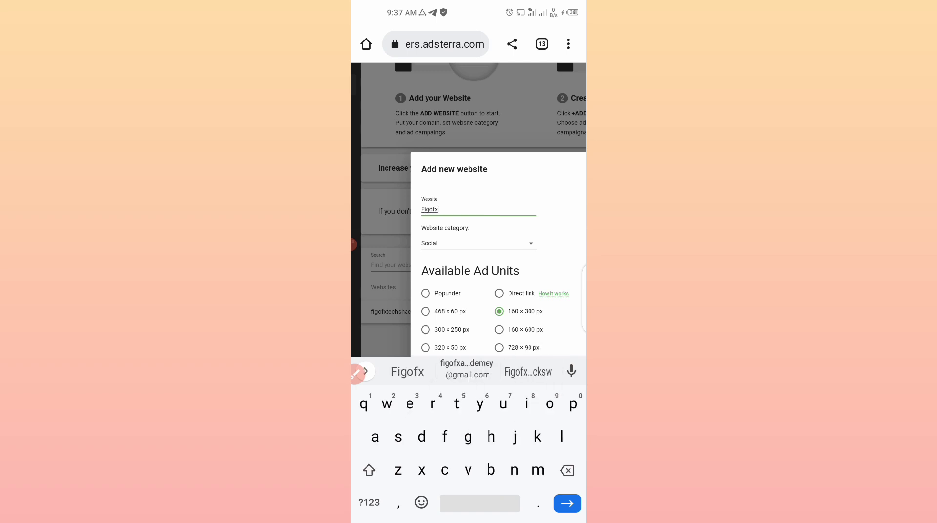
pyautogui.write('.com')
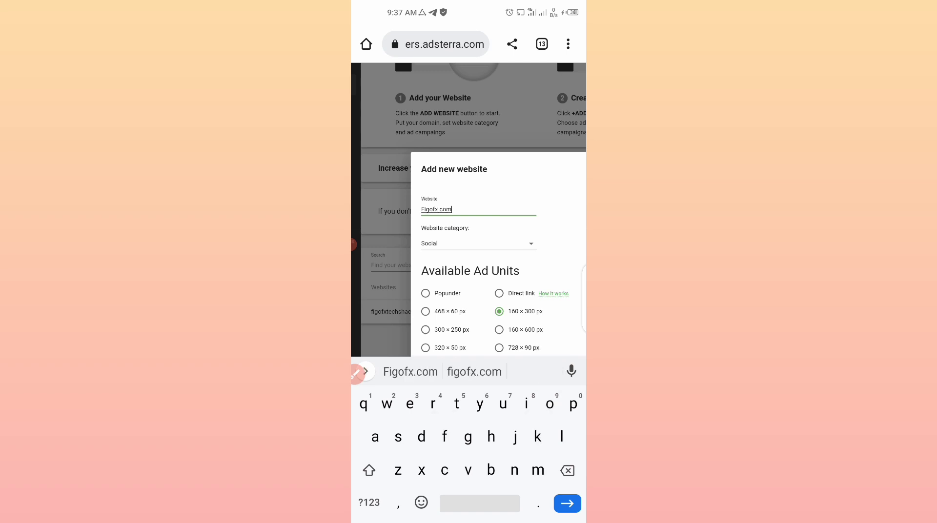
# Scroll the form over to the 'Remove campaigns with' options to exclude Erotic ads.
pyautogui.scroll(-3, 473, 210)
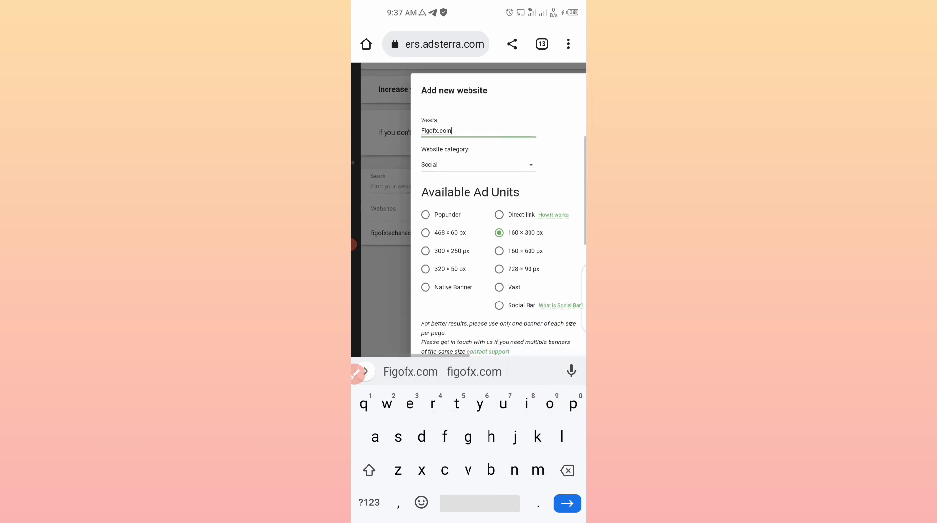
pyautogui.scroll(1, 468, 210)
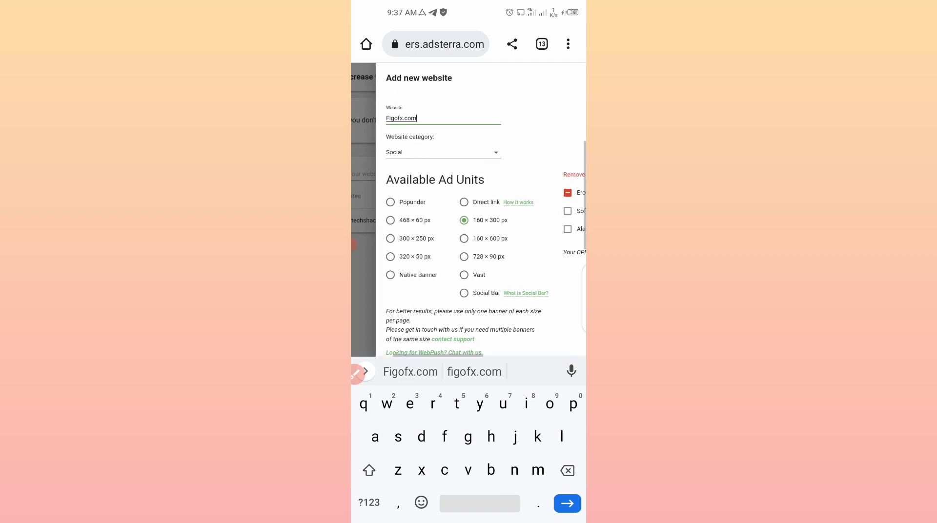
pyautogui.scroll(-1, 469, 209)
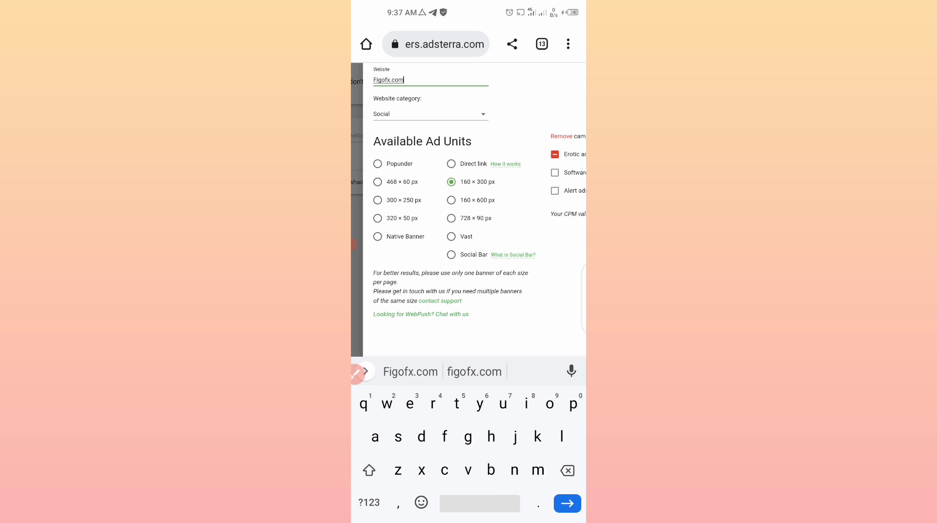
pyautogui.hscroll(1, 469, 209)
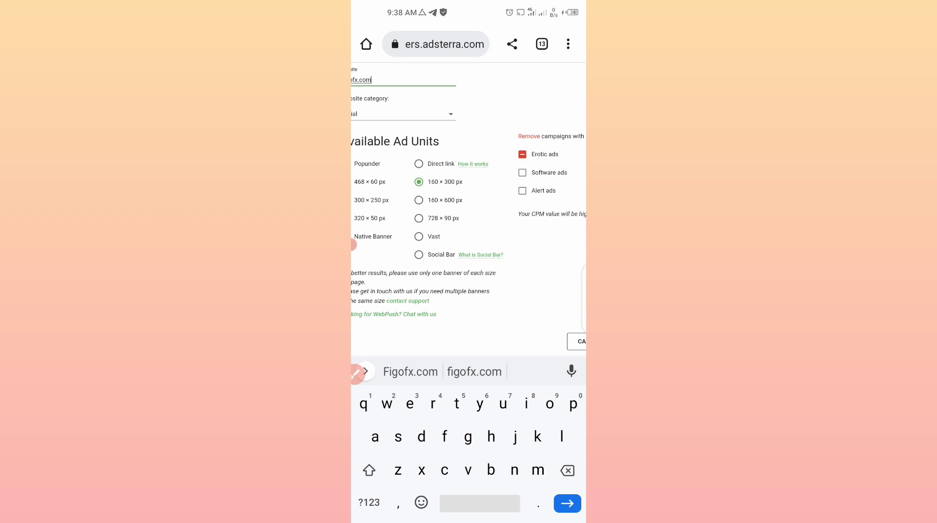
pyautogui.hscroll(3, 468, 210)
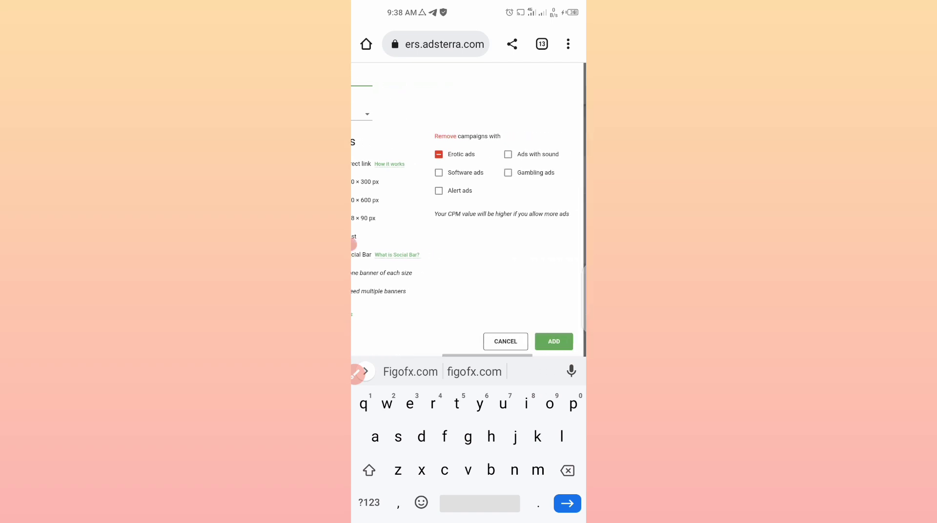
pyautogui.hscroll(1, 354, 244)
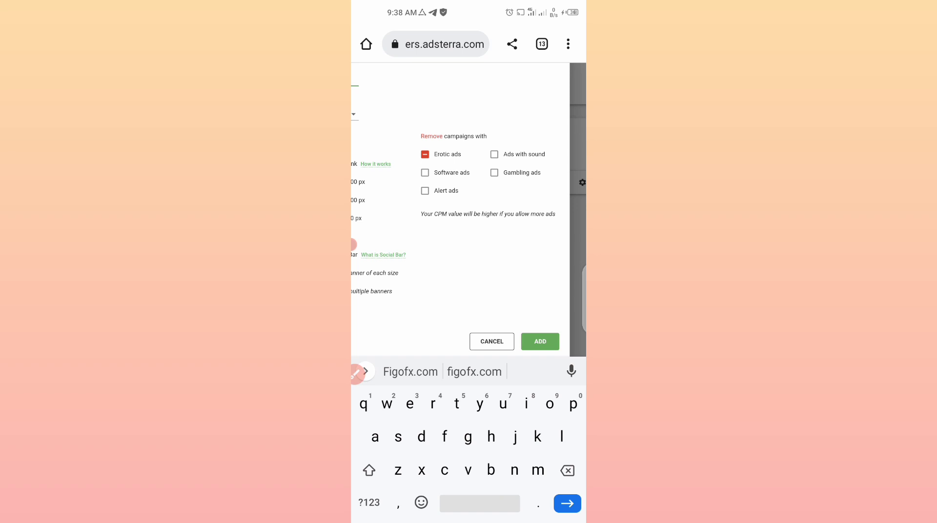
pyautogui.scroll(2, 353, 244)
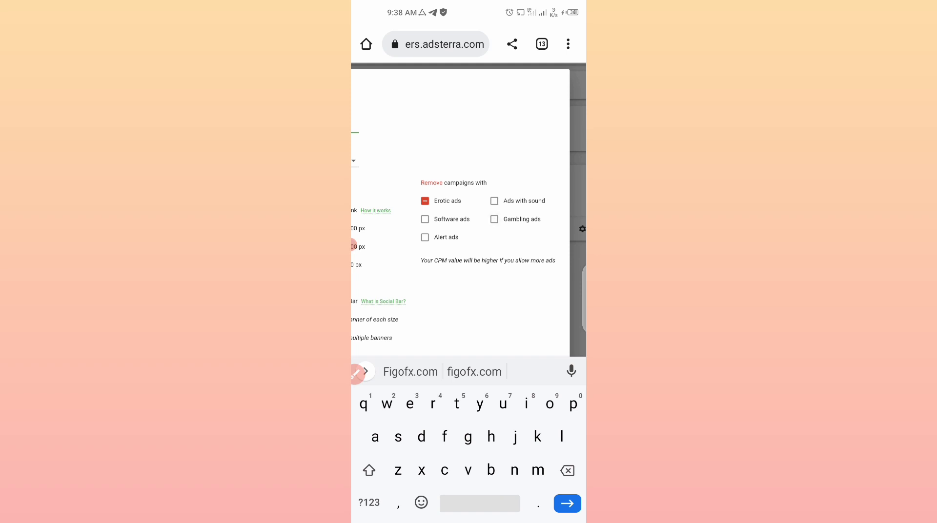
# Dismiss the keyboard and tick Gambling ads under 'Remove campaigns with'.
pyautogui.press('Escape')
pyautogui.scroll(5, 459, 293)
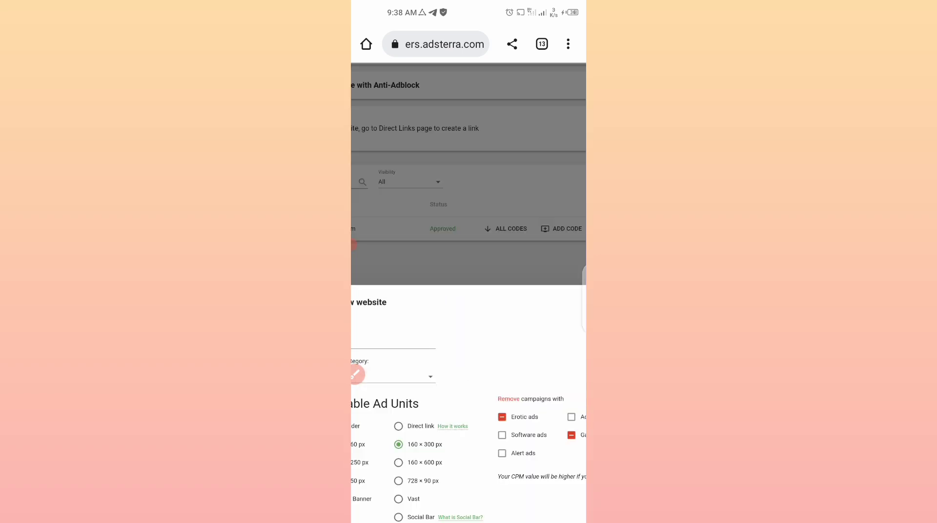
pyautogui.scroll(-3, 469, 293)
pyautogui.click(355, 374)
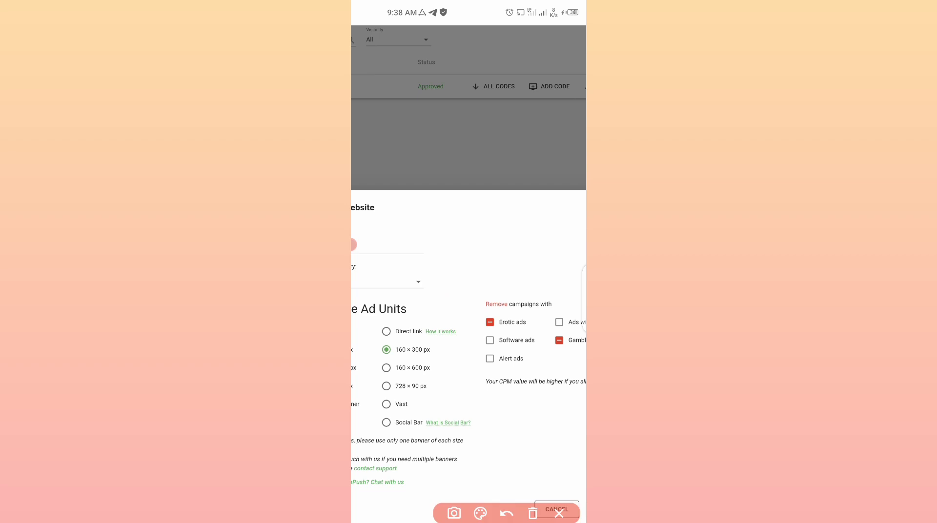
pyautogui.moveTo(549, 291)
pyautogui.mouseDown()
pyautogui.moveTo(468, 326)
pyautogui.moveTo(569, 358)
pyautogui.moveTo(551, 293)
pyautogui.mouseUp()
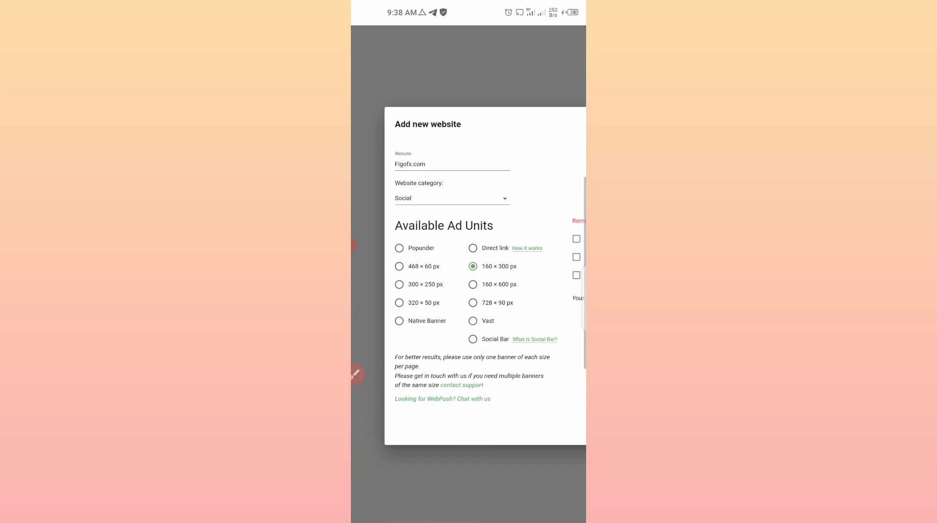
# Submit the form with ADD so Figofx.com joins the Websites list.
pyautogui.hscroll(2, 469, 292)
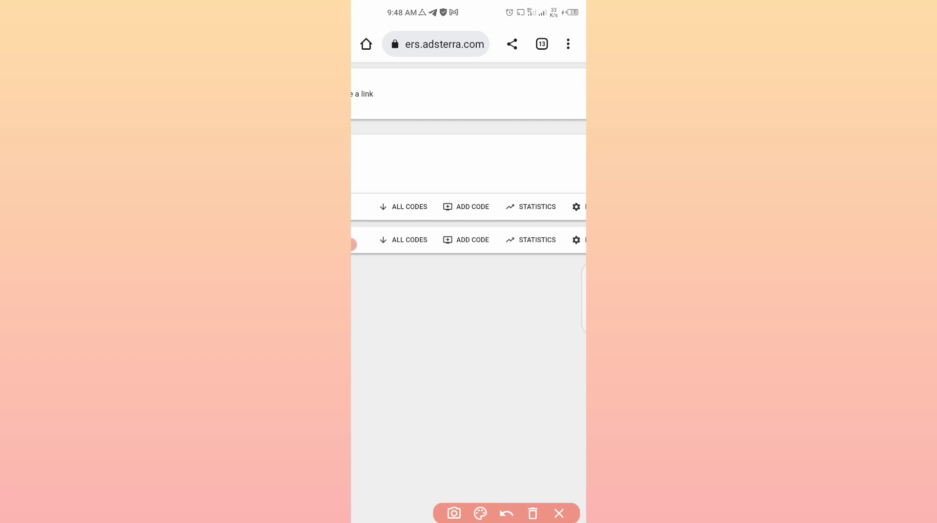
# Expand ALL CODES on the Figofx.com row to show its Active placement.
pyautogui.moveTo(443, 194)
pyautogui.mouseDown()
pyautogui.moveTo(383, 198)
pyautogui.moveTo(444, 215)
pyautogui.moveTo(427, 184)
pyautogui.moveTo(398, 184)
pyautogui.mouseUp()
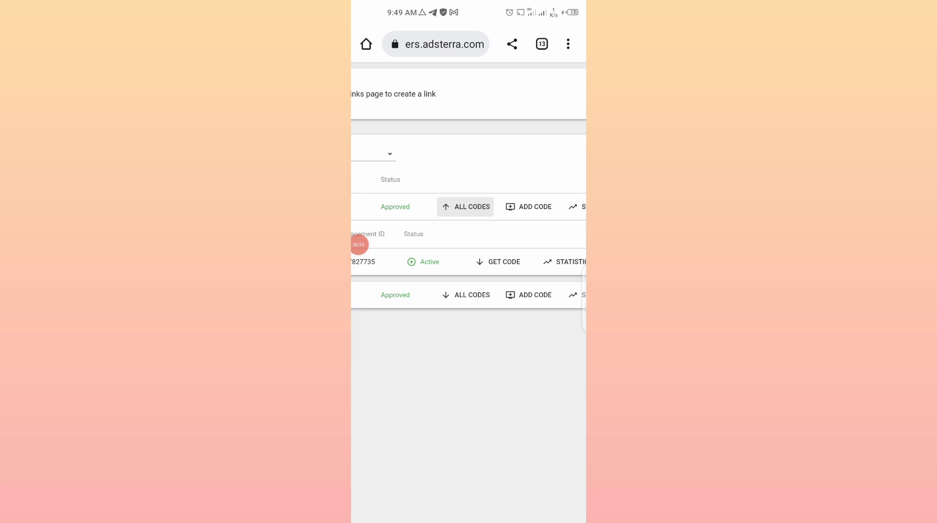
# Reveal the Active 160 × 300 placement's IFRAME SYNC embed script via GET CODE.
pyautogui.moveTo(397, 274)
pyautogui.mouseDown()
pyautogui.moveTo(485, 276)
pyautogui.moveTo(561, 255)
pyautogui.moveTo(500, 232)
pyautogui.moveTo(468, 273)
pyautogui.moveTo(546, 260)
pyautogui.moveTo(530, 242)
pyautogui.mouseUp()
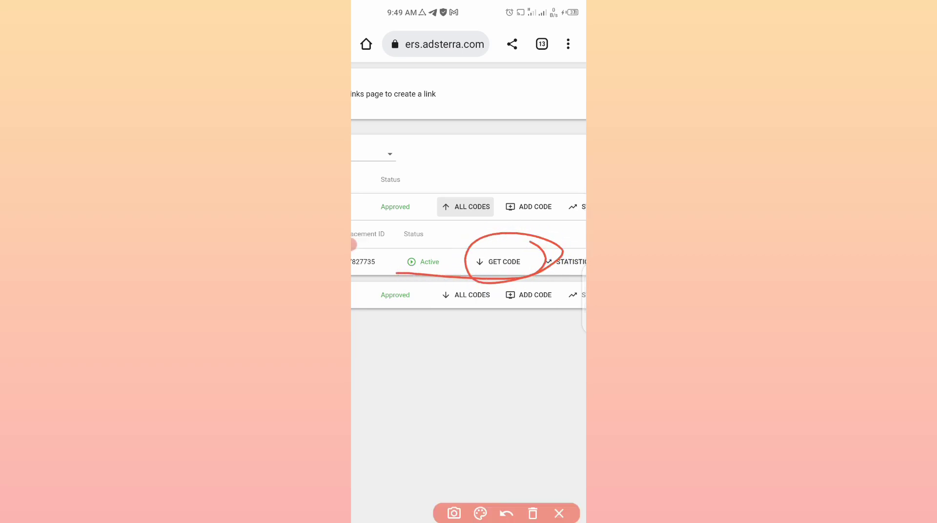
pyautogui.click(532, 513)
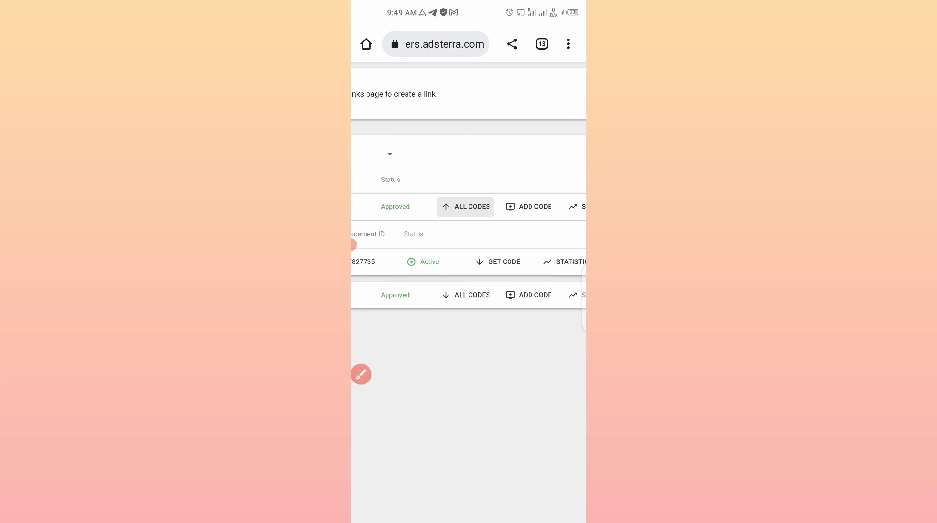
pyautogui.click(498, 261)
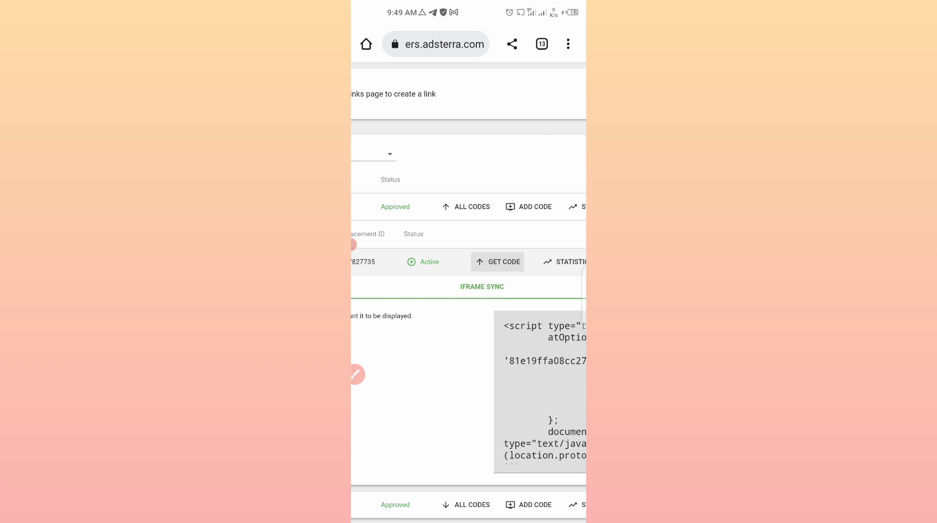
pyautogui.scroll(-2, 468, 283)
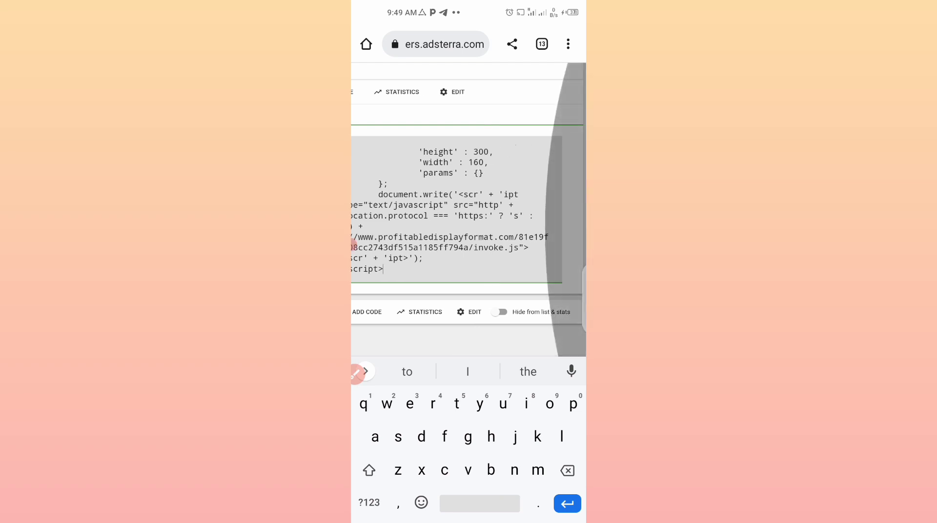
pyautogui.hscroll(-2, 469, 210)
pyautogui.hscroll(-5, 468, 210)
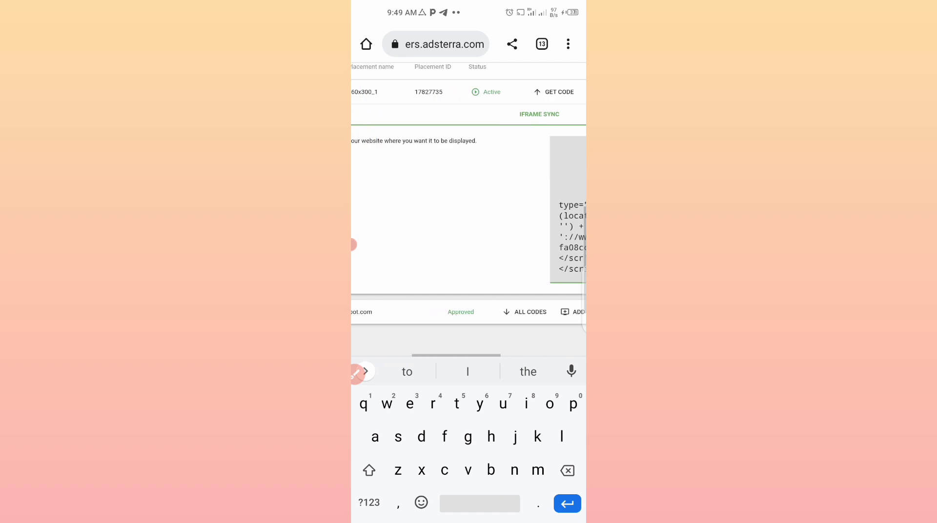
pyautogui.hscroll(5, 468, 210)
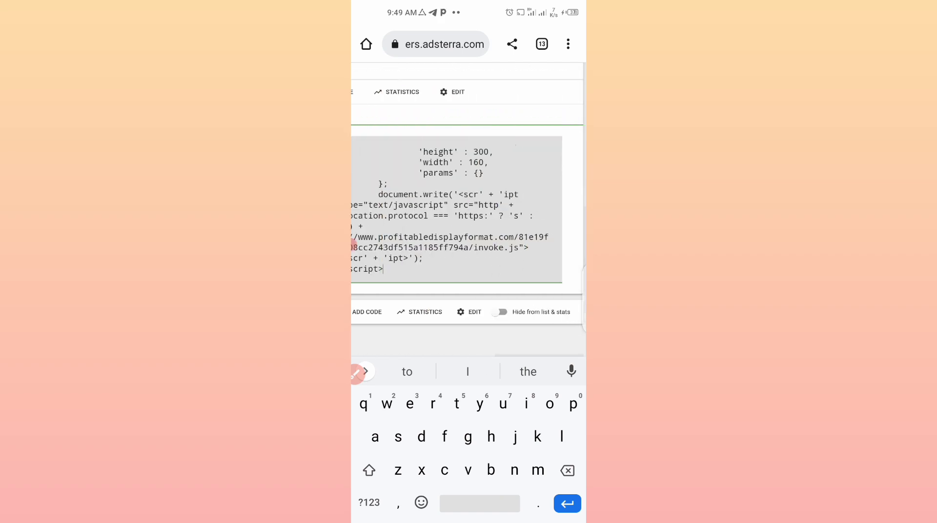
pyautogui.hscroll(1, 469, 210)
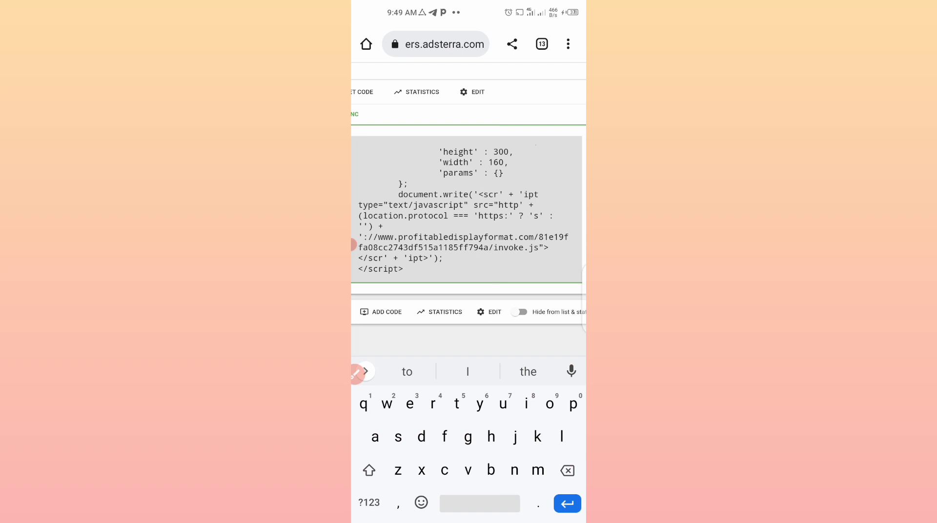
pyautogui.scroll(2, 469, 219)
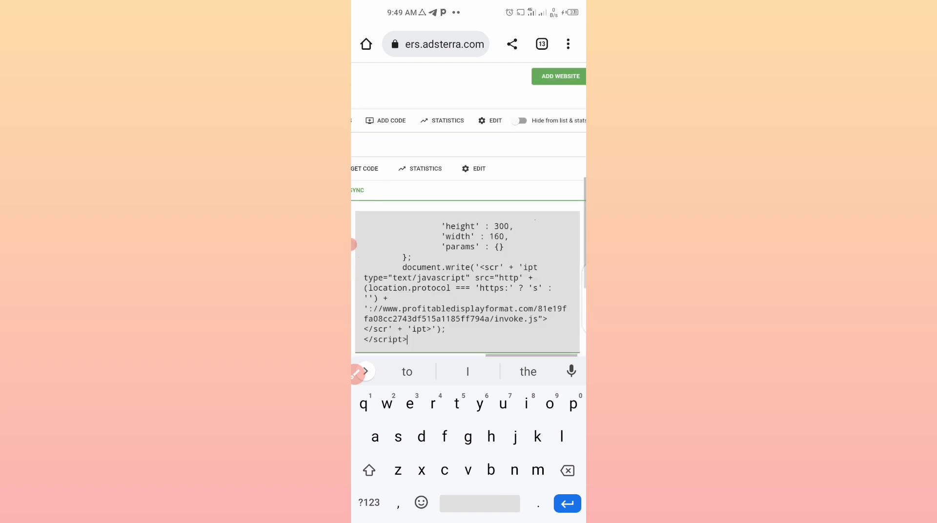